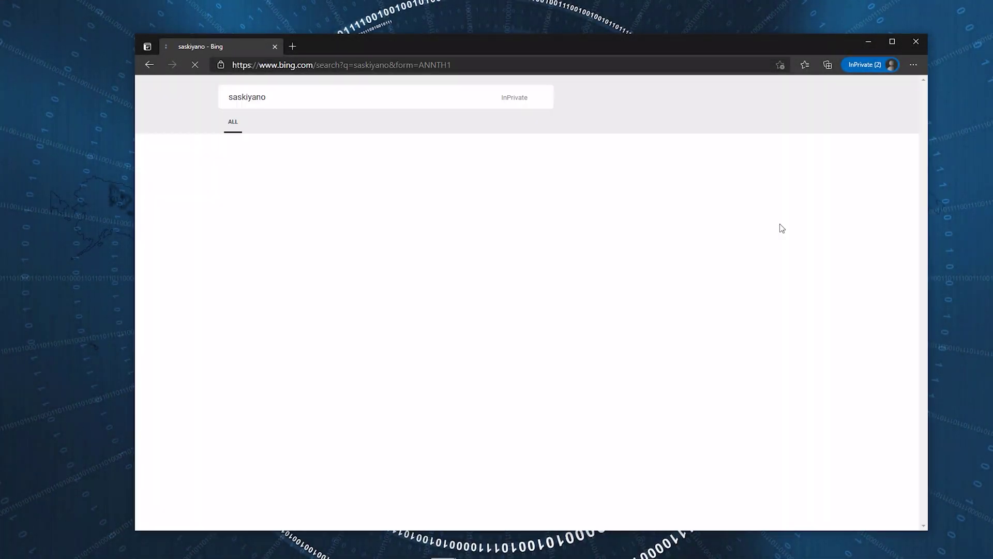
{"action": "scroll", "coordinate": [202, 401], "scroll_direction": "down", "scroll_amount": 3}
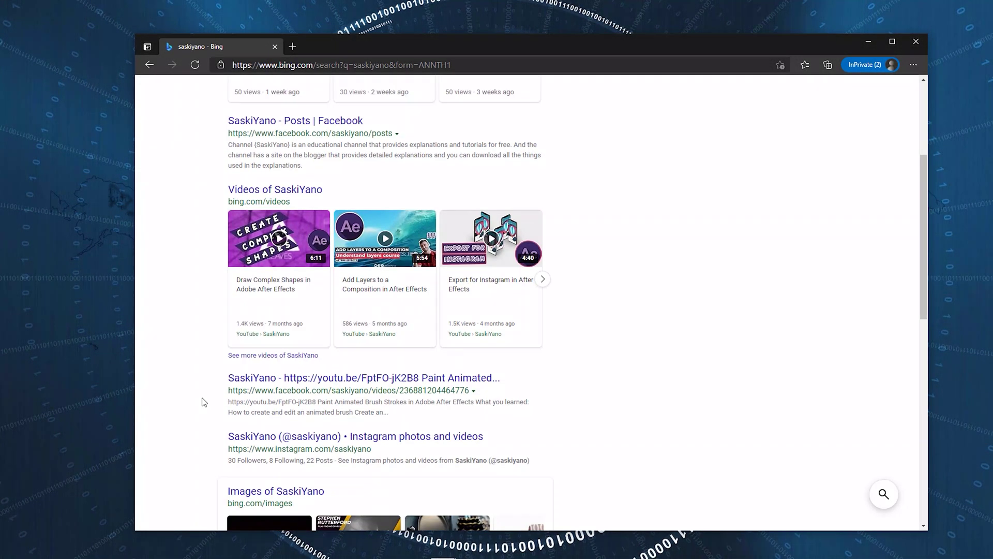
{"action": "scroll", "coordinate": [202, 402], "scroll_direction": "up", "scroll_amount": 3}
Open the SaskiYano YouTube channel from the Bing results and view its uploaded videos
{"action": "left_click", "coordinate": [284, 167]}
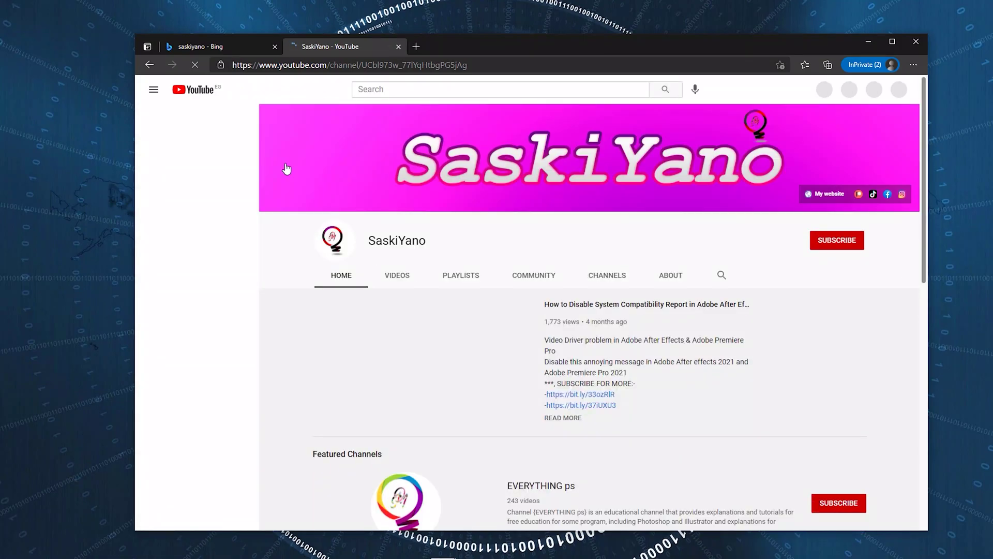
{"action": "scroll", "coordinate": [435, 359], "scroll_direction": "down", "scroll_amount": 4}
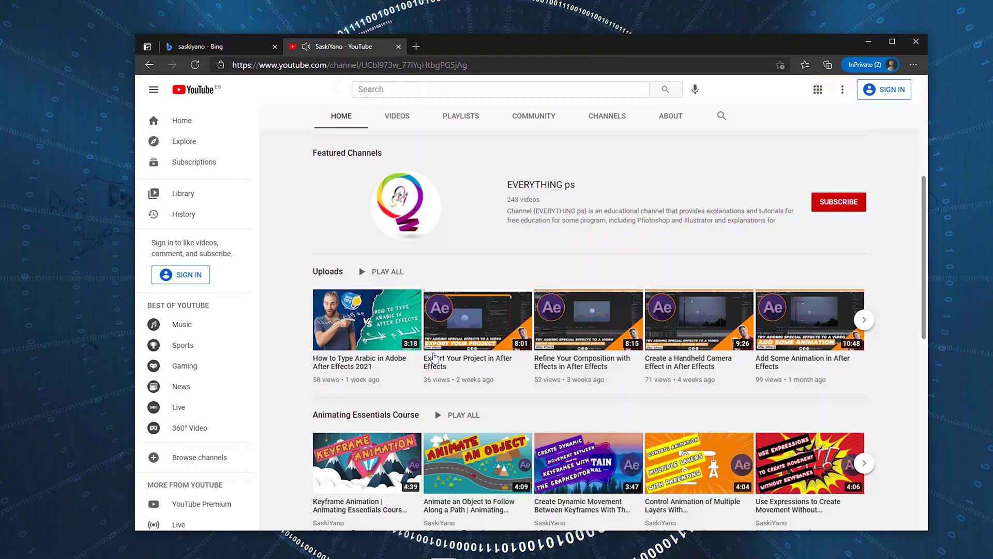
{"action": "scroll", "coordinate": [435, 358], "scroll_direction": "down", "scroll_amount": 3}
{"action": "scroll", "coordinate": [525, 393], "scroll_direction": "down", "scroll_amount": 3}
{"action": "scroll", "coordinate": [526, 393], "scroll_direction": "up", "scroll_amount": 10}
{"action": "left_click", "coordinate": [397, 275]}
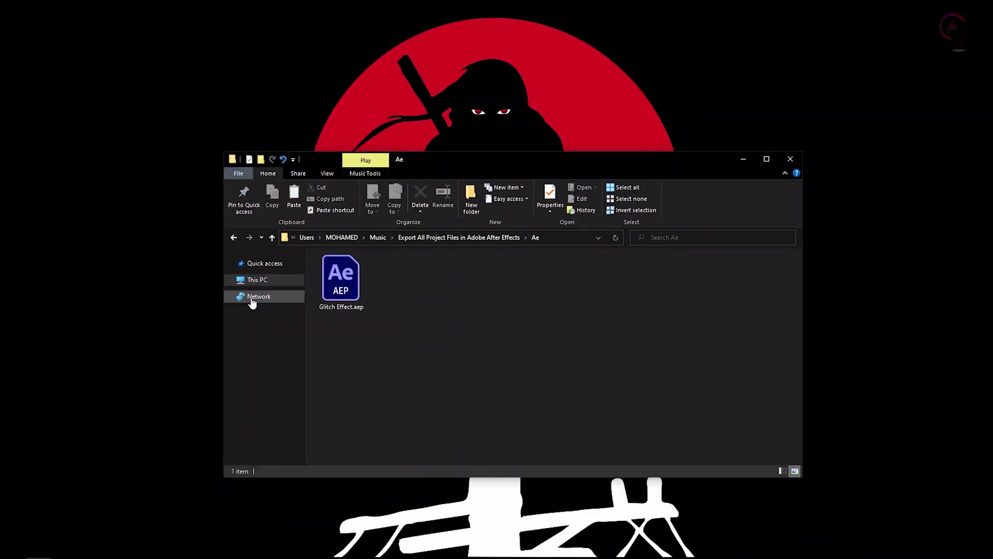
Open Glitch Effect.aep from the Ae folder in After Effects
{"action": "left_click", "coordinate": [340, 310]}
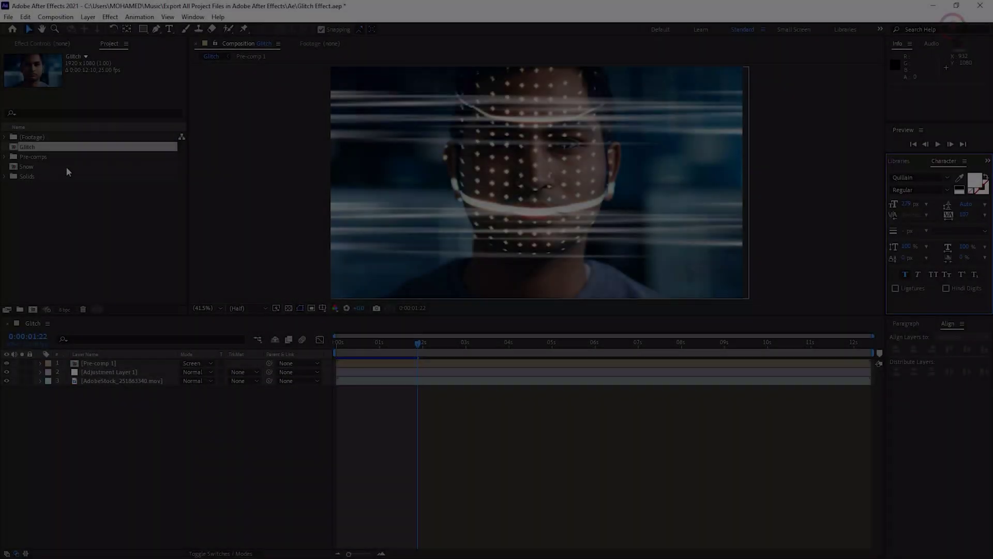
Start File > Dependencies > Collect Files, saving the Glitch Effect project when prompted
{"action": "left_click", "coordinate": [7, 16]}
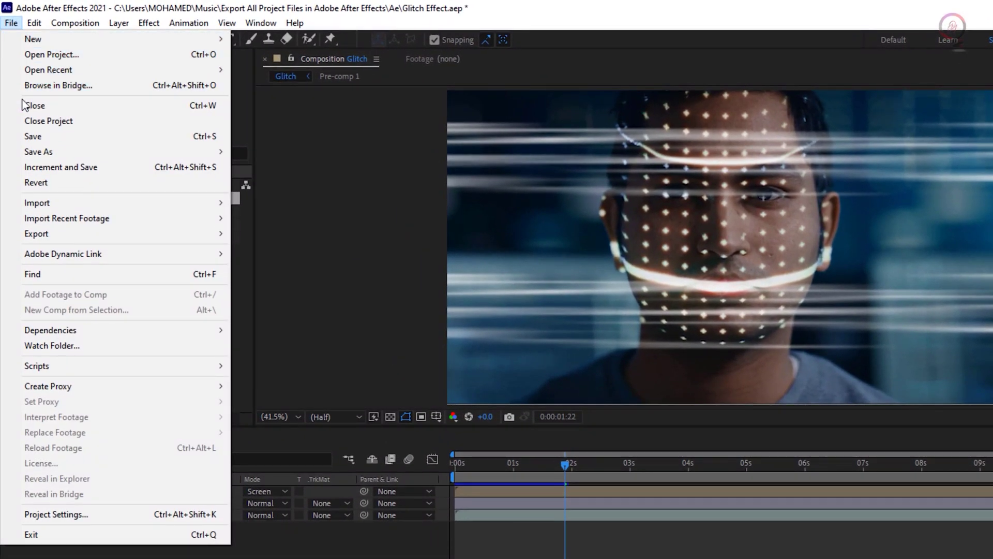
{"action": "mouse_move", "coordinate": [51, 330]}
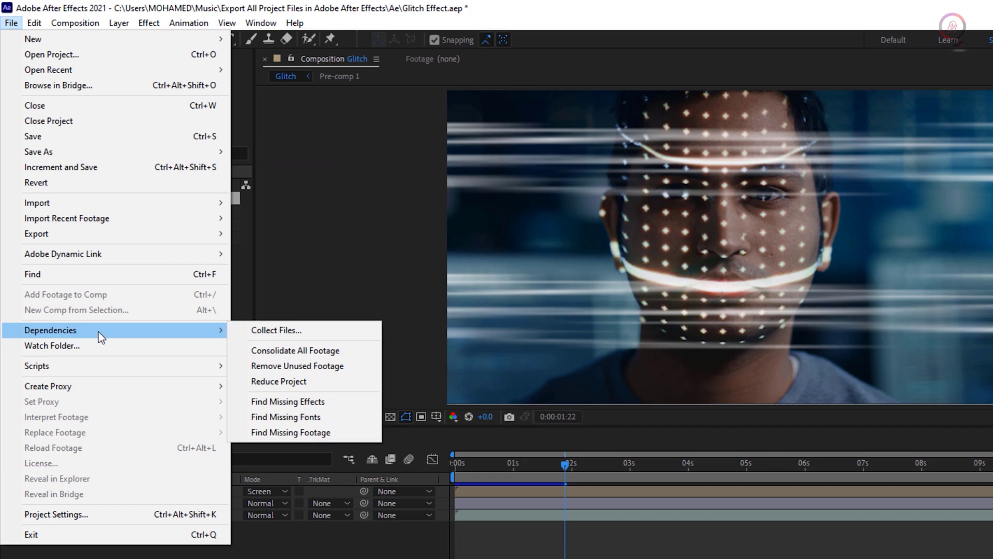
{"action": "left_click", "coordinate": [339, 330]}
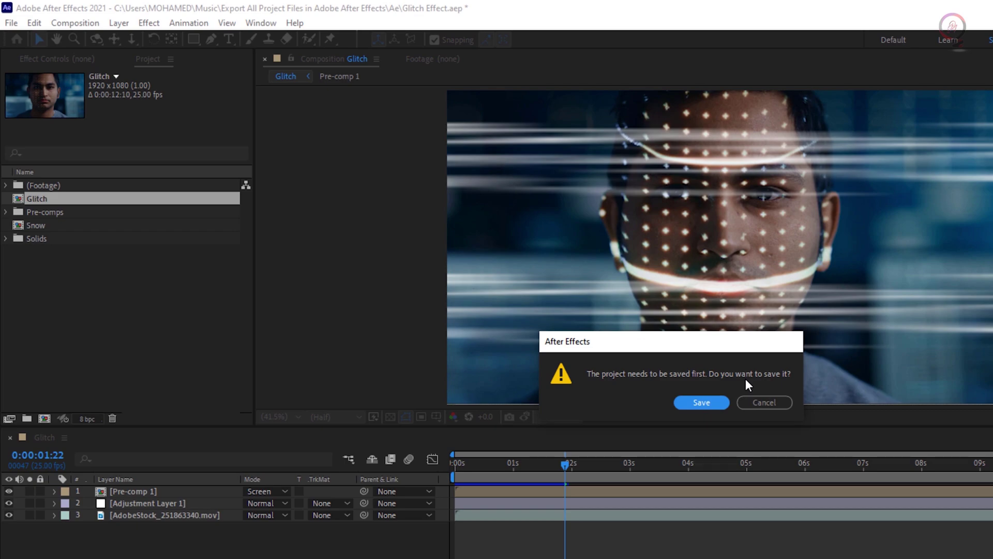
{"action": "left_click", "coordinate": [703, 403]}
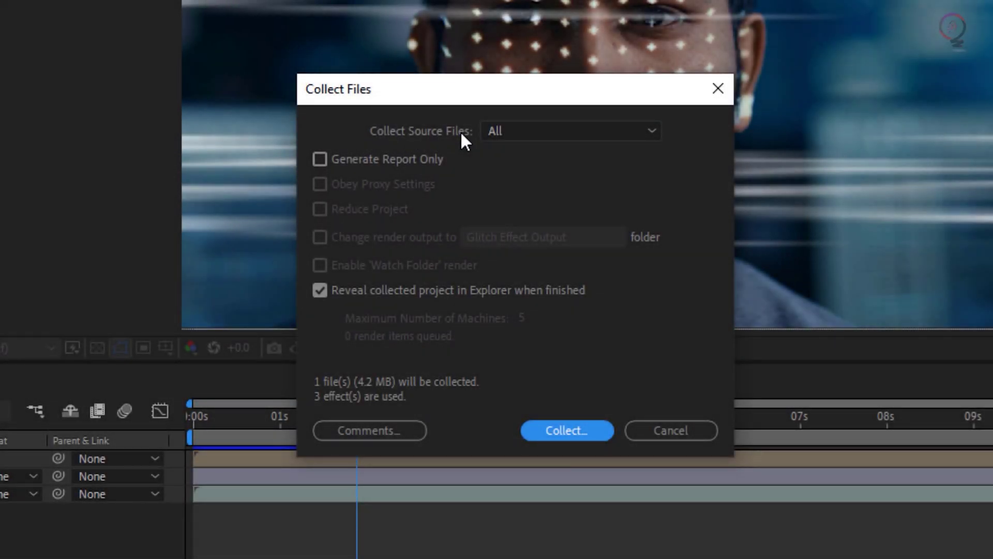
{"action": "left_click", "coordinate": [583, 130]}
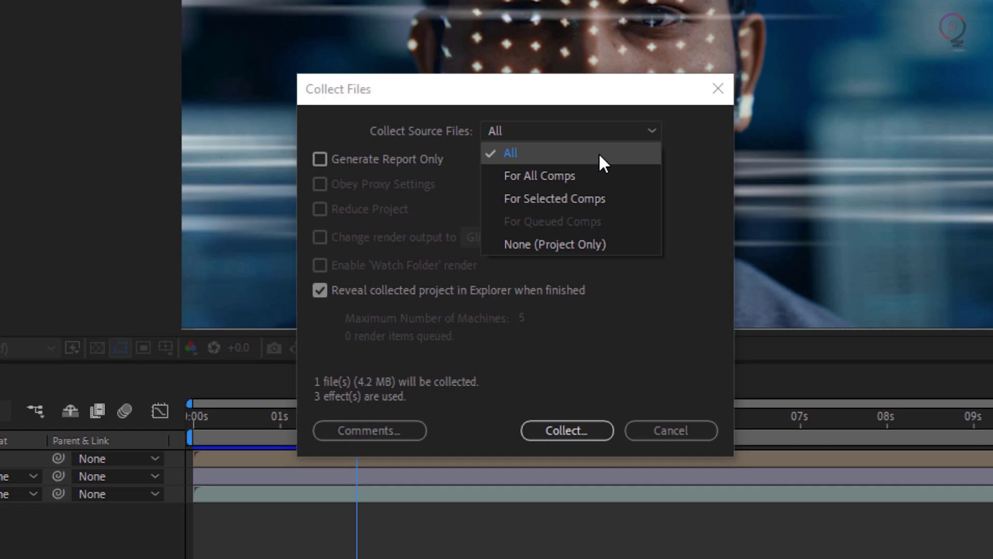
{"action": "left_click", "coordinate": [598, 153]}
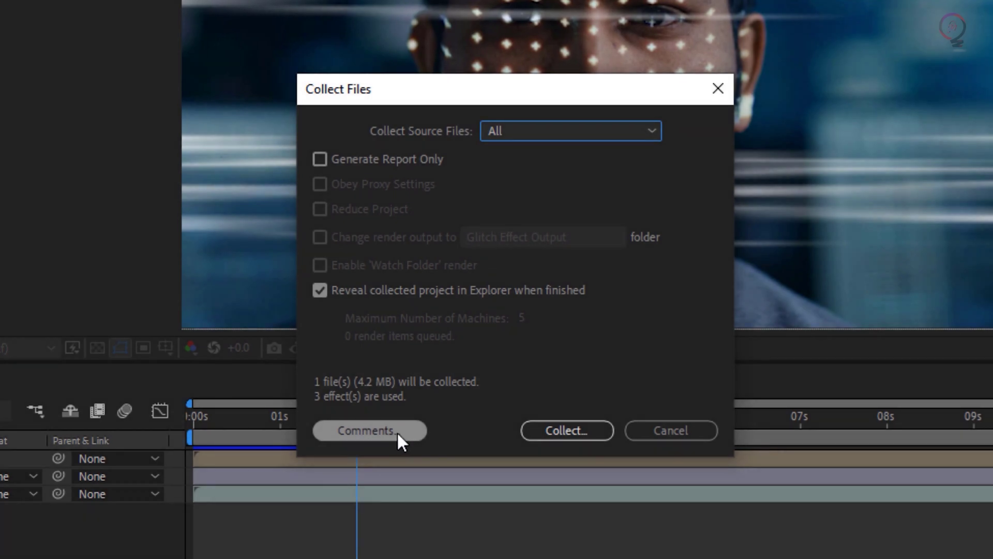
Add the report comment 'Add any note about the project here' and proceed to collect
{"action": "left_click", "coordinate": [371, 431]}
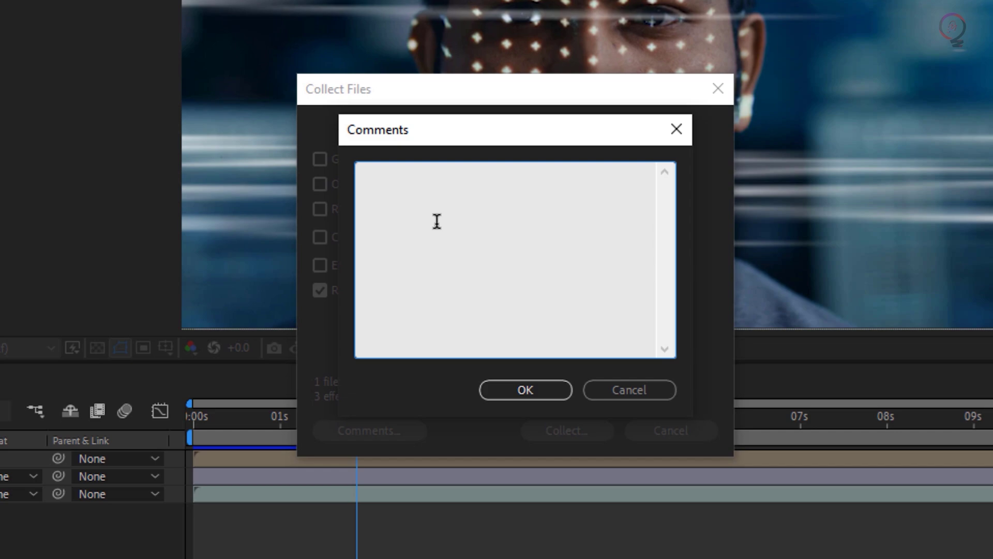
{"action": "type", "text": "Add any note a"}
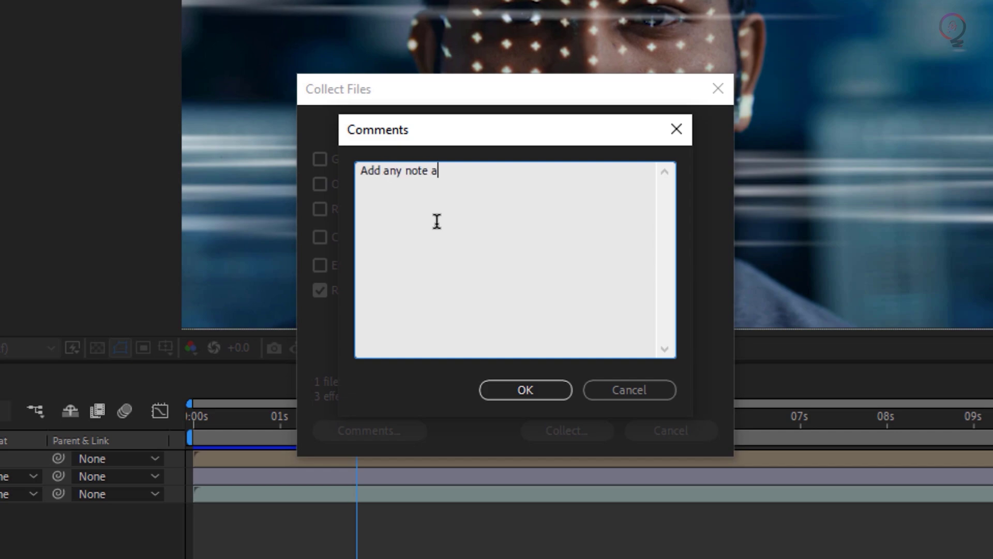
{"action": "type", "text": "bout the project "}
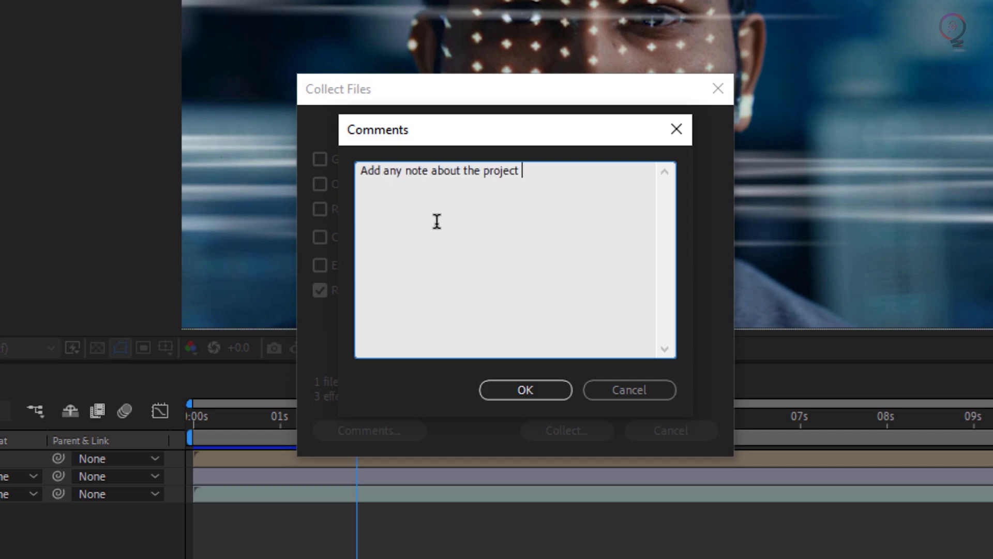
{"action": "type", "text": "here"}
{"action": "left_click", "coordinate": [553, 396]}
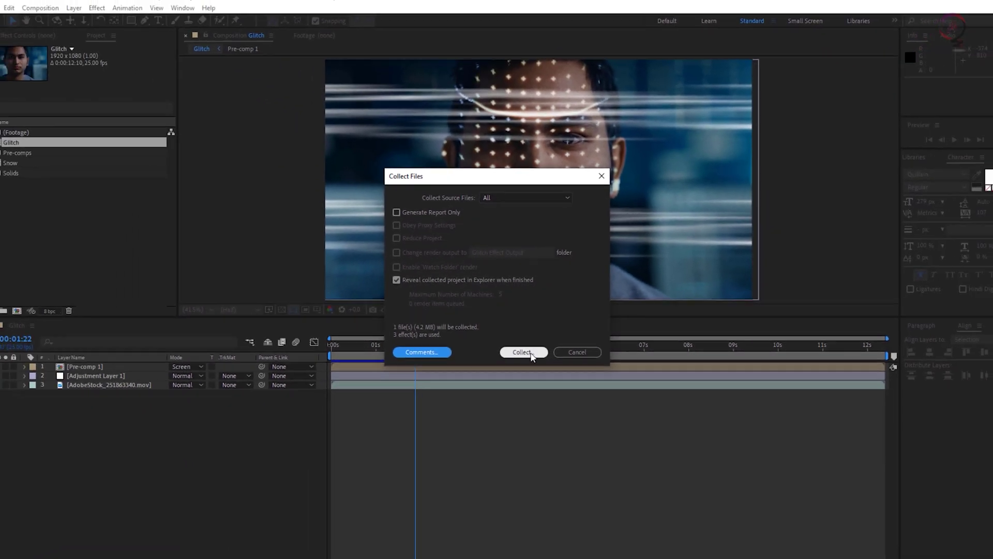
{"action": "left_click", "coordinate": [528, 350]}
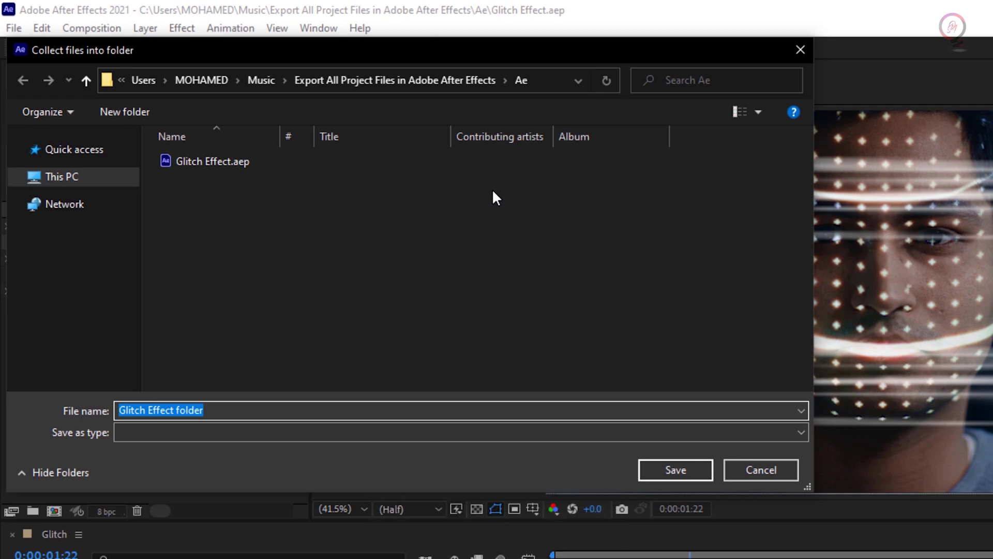
Save the collected files as 'Glitch Effect folder' inside the Ae folder
{"action": "left_click", "coordinate": [657, 470]}
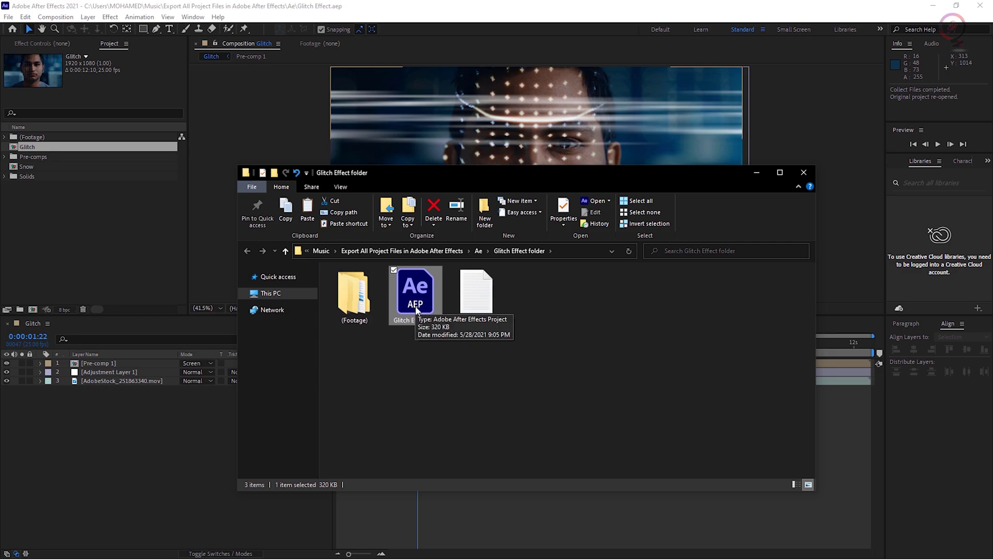
{"action": "left_click", "coordinate": [361, 302]}
{"action": "double_click", "coordinate": [361, 302]}
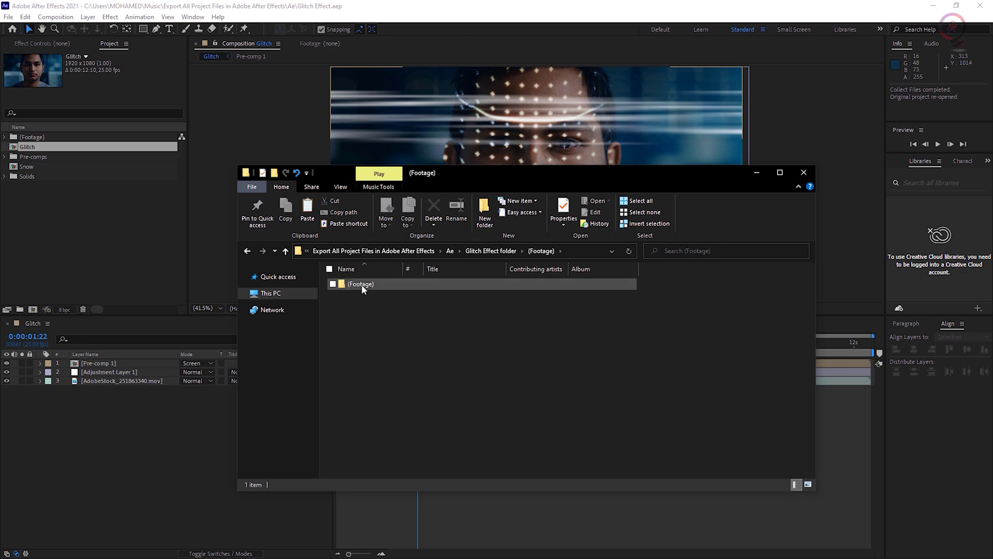
{"action": "double_click", "coordinate": [362, 285]}
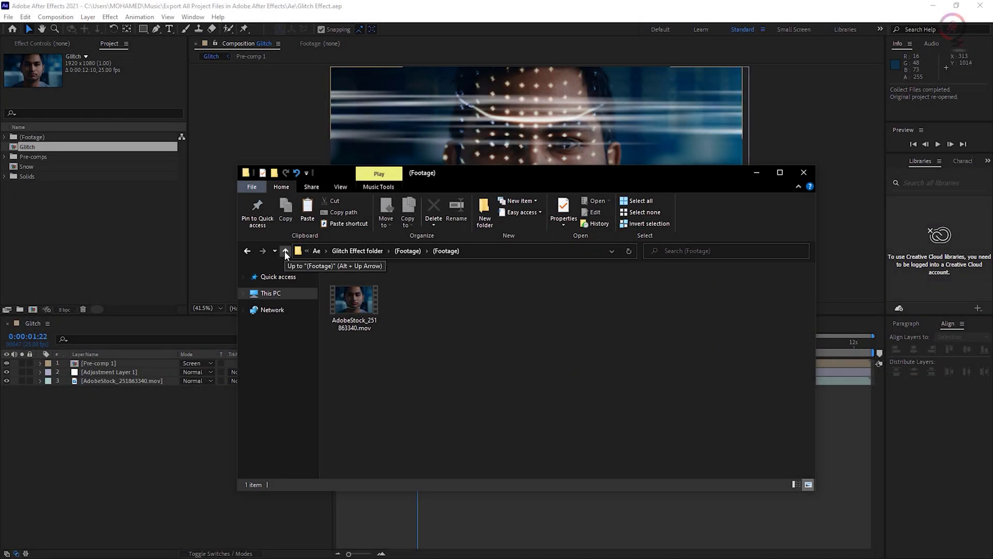
{"action": "left_click", "coordinate": [285, 252]}
{"action": "left_click", "coordinate": [286, 252]}
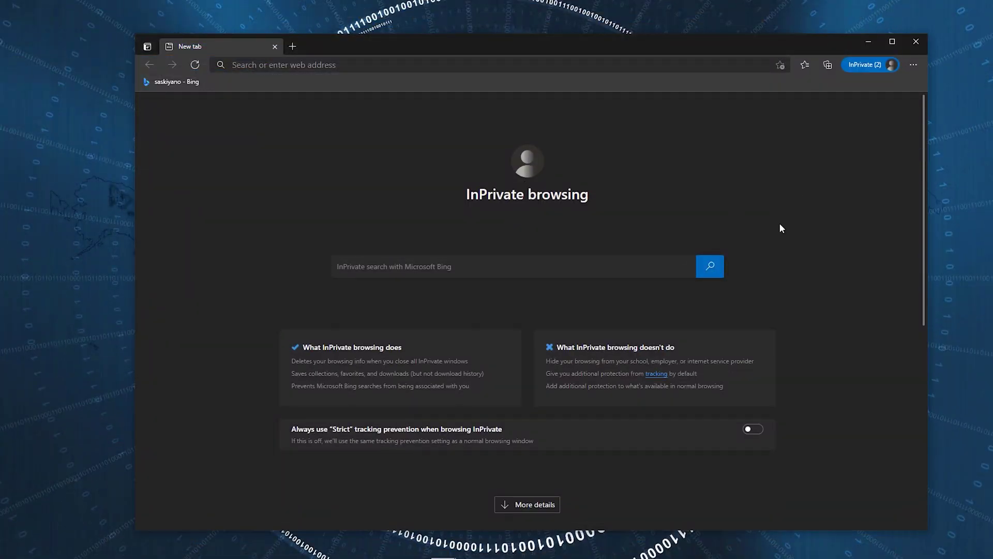
{"action": "type", "text": "saskiyano"}
Search Bing for saskiyano, view the SaskiYano channel's videos, then search 'everything ps'
{"action": "key", "text": "Return"}
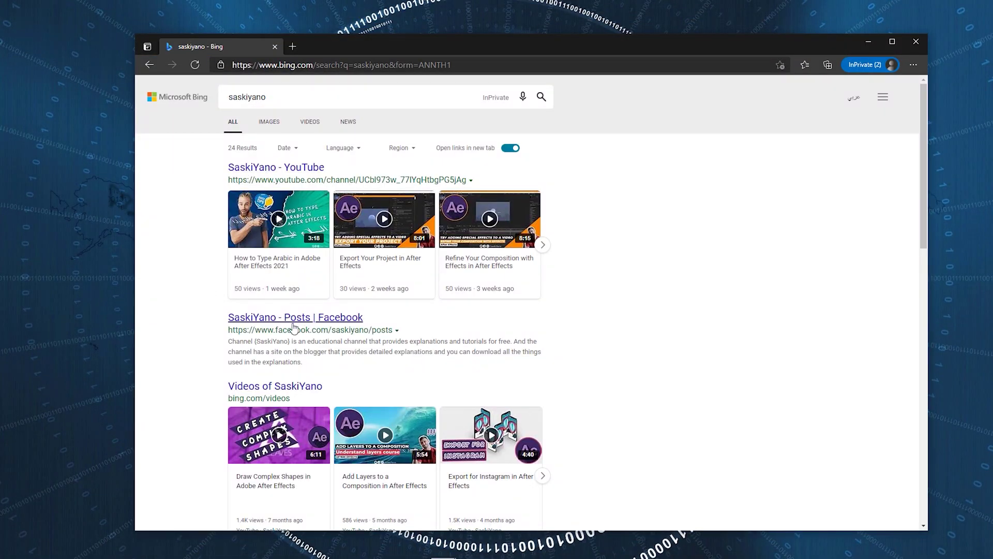
{"action": "scroll", "coordinate": [205, 402], "scroll_direction": "down", "scroll_amount": 3}
{"action": "scroll", "coordinate": [199, 389], "scroll_direction": "up", "scroll_amount": 3}
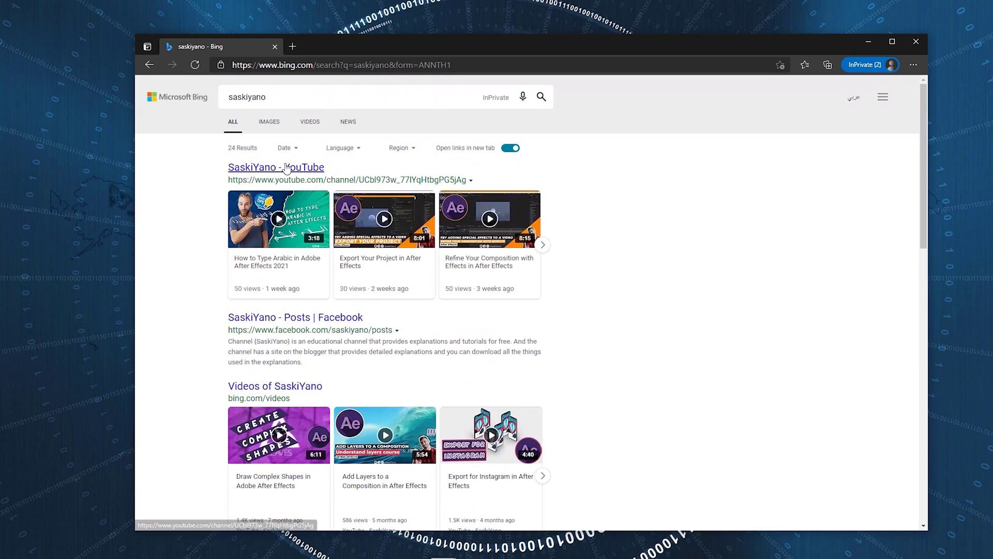
{"action": "left_click", "coordinate": [284, 167]}
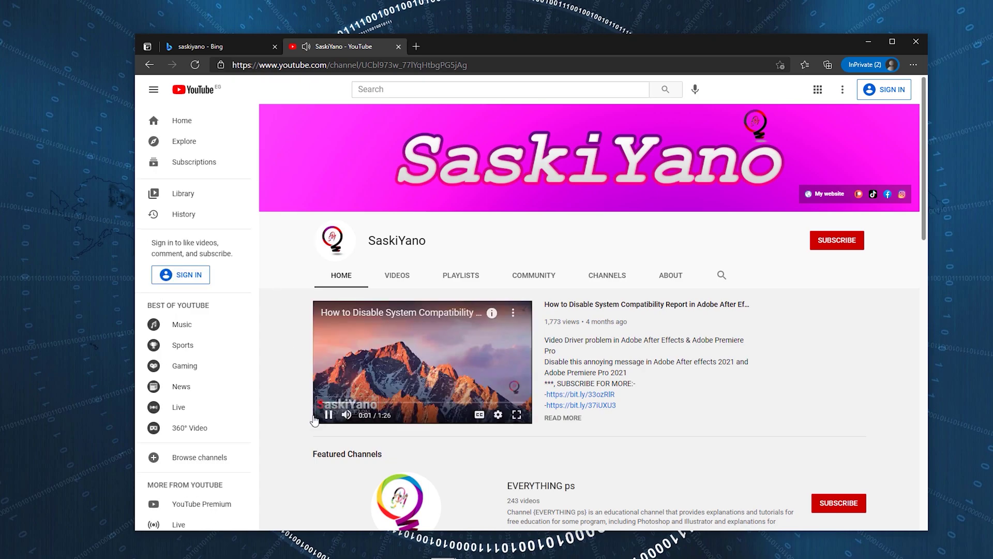
{"action": "scroll", "coordinate": [327, 404], "scroll_direction": "down", "scroll_amount": 2}
{"action": "scroll", "coordinate": [440, 359], "scroll_direction": "down", "scroll_amount": 4}
{"action": "scroll", "coordinate": [439, 359], "scroll_direction": "down", "scroll_amount": 1}
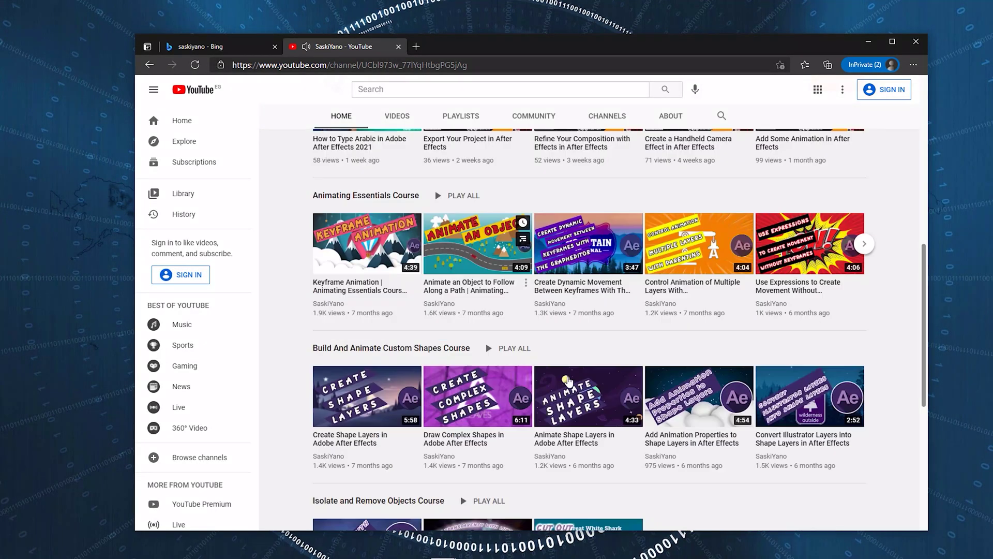
{"action": "scroll", "coordinate": [435, 349], "scroll_direction": "down", "scroll_amount": 3}
{"action": "scroll", "coordinate": [412, 310], "scroll_direction": "up", "scroll_amount": 5}
{"action": "scroll", "coordinate": [399, 235], "scroll_direction": "up", "scroll_amount": 4}
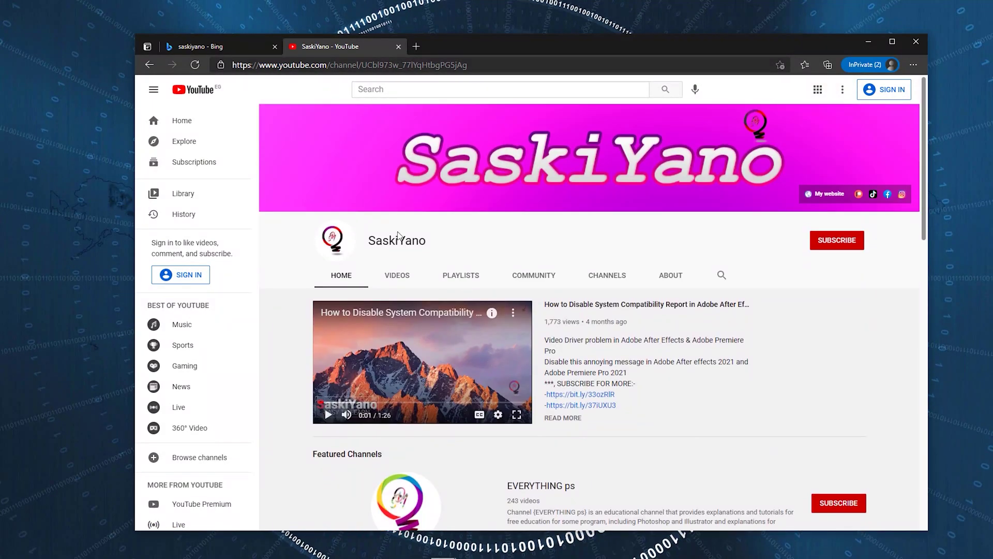
{"action": "left_click", "coordinate": [398, 276]}
{"action": "scroll", "coordinate": [538, 408], "scroll_direction": "down", "scroll_amount": 3}
{"action": "scroll", "coordinate": [537, 409], "scroll_direction": "up", "scroll_amount": 4}
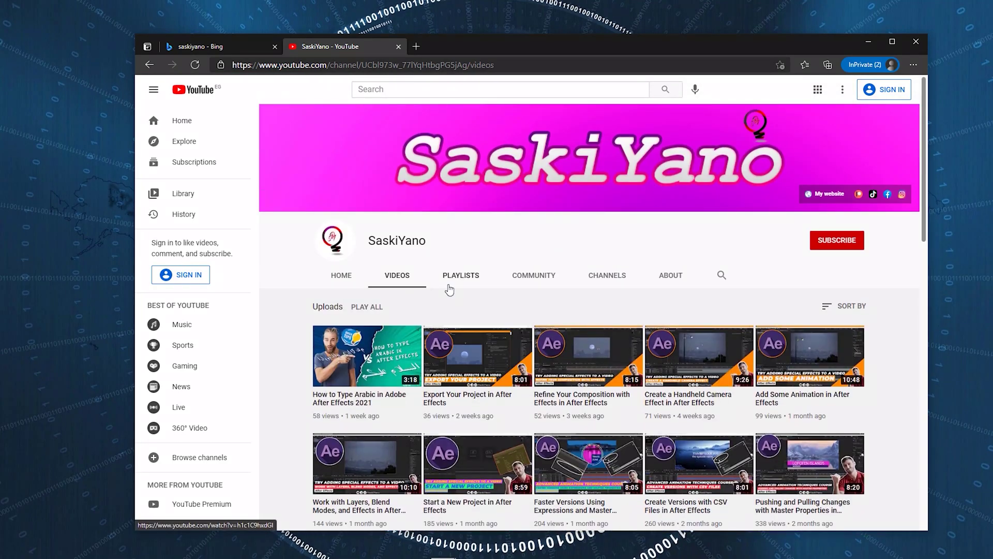
{"action": "type", "text": "ps"}
{"action": "key", "text": "Return"}
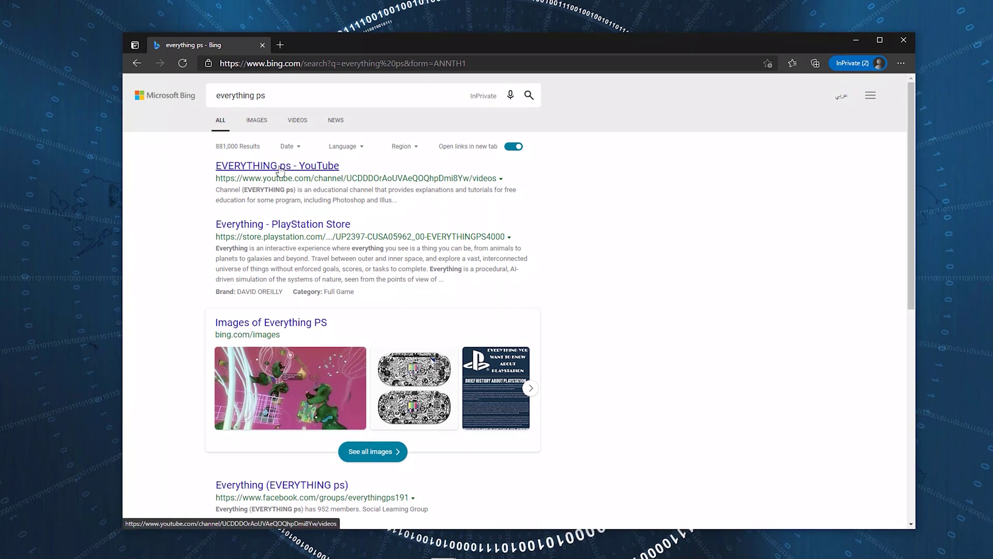
Open the EVERYTHING ps YouTube channel, browse its Home page, then view its uploads
{"action": "left_click", "coordinate": [277, 167]}
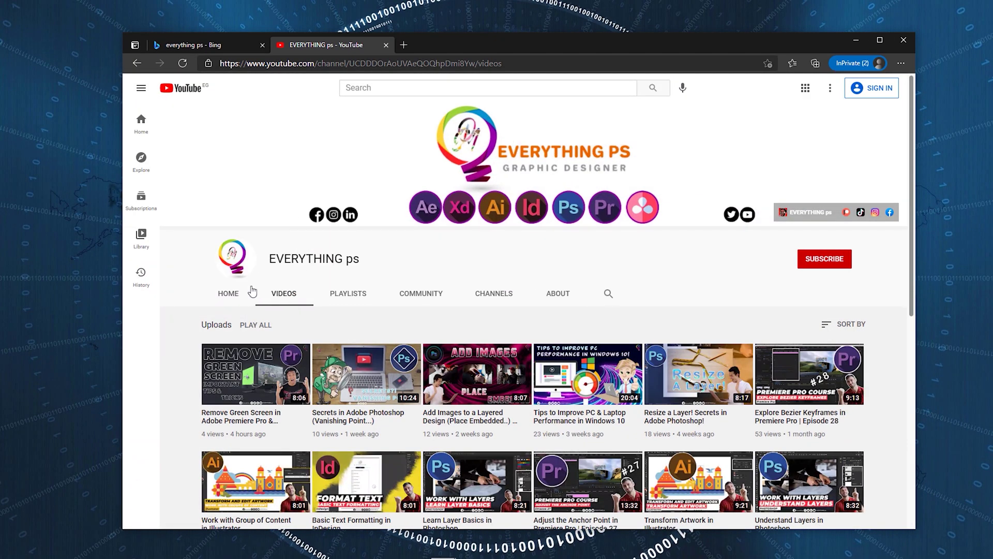
{"action": "left_click", "coordinate": [224, 295]}
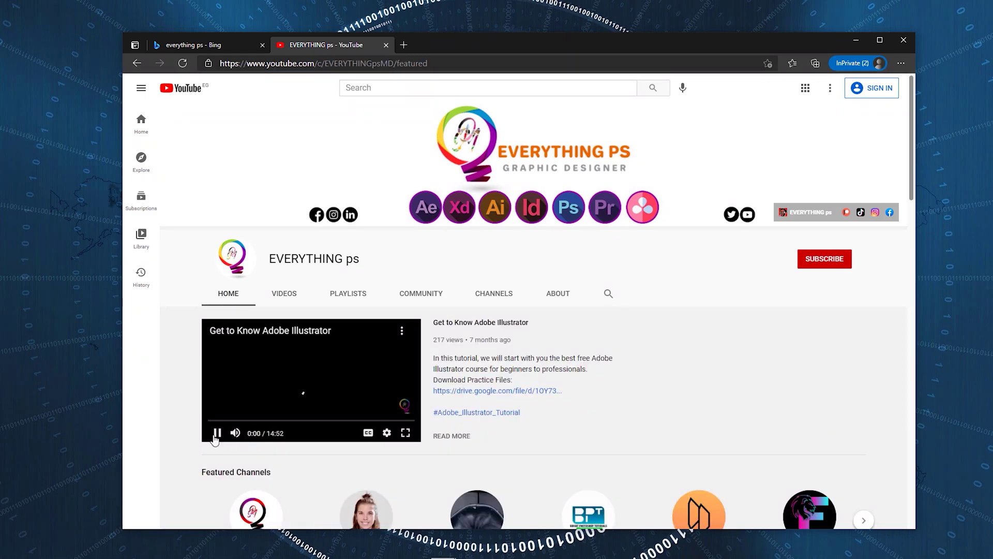
{"action": "scroll", "coordinate": [745, 348], "scroll_direction": "down", "scroll_amount": 3}
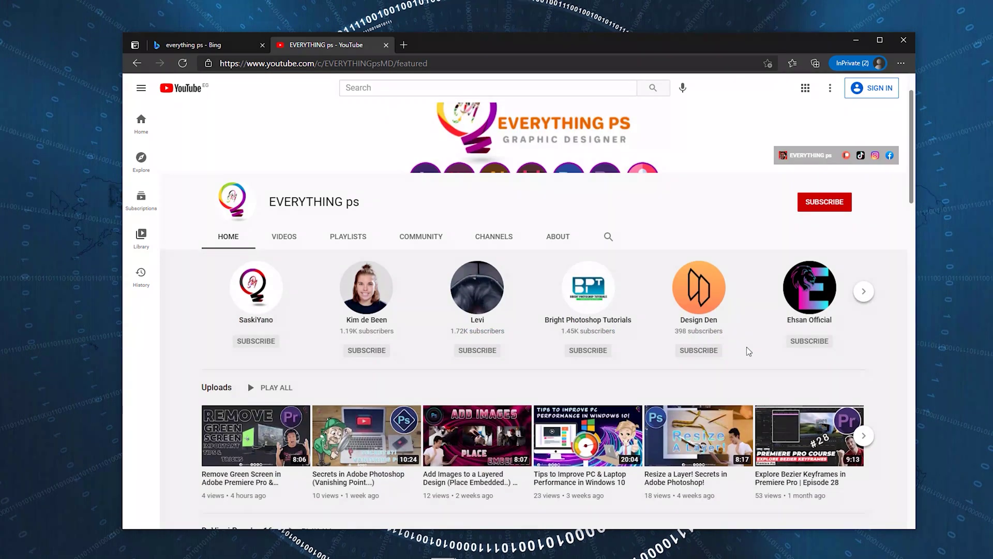
{"action": "scroll", "coordinate": [684, 410], "scroll_direction": "down", "scroll_amount": 4}
{"action": "scroll", "coordinate": [684, 410], "scroll_direction": "down", "scroll_amount": 5}
{"action": "scroll", "coordinate": [684, 410], "scroll_direction": "down", "scroll_amount": 5}
{"action": "scroll", "coordinate": [684, 411], "scroll_direction": "down", "scroll_amount": 1}
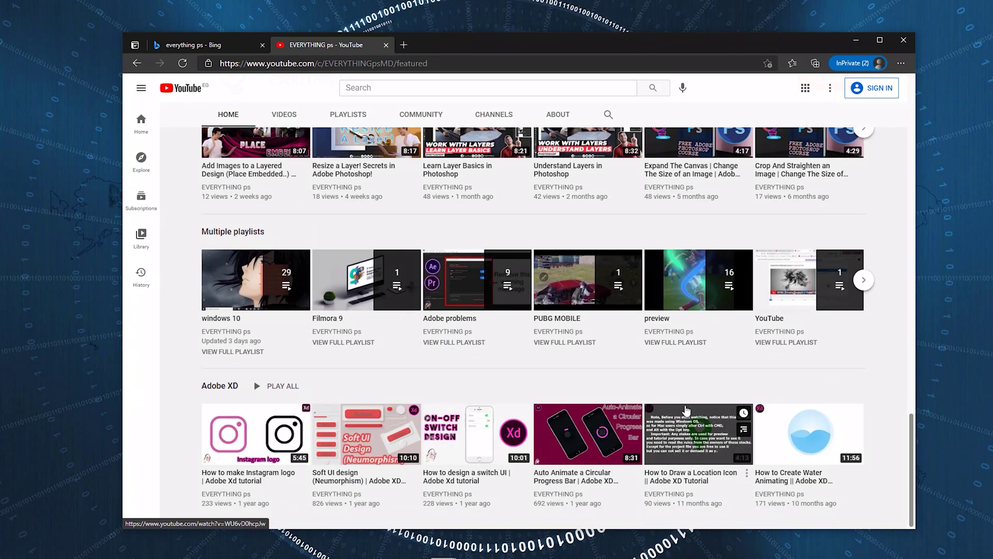
{"action": "scroll", "coordinate": [687, 409], "scroll_direction": "up", "scroll_amount": 10}
{"action": "scroll", "coordinate": [686, 409], "scroll_direction": "up", "scroll_amount": 8}
{"action": "left_click", "coordinate": [284, 293]}
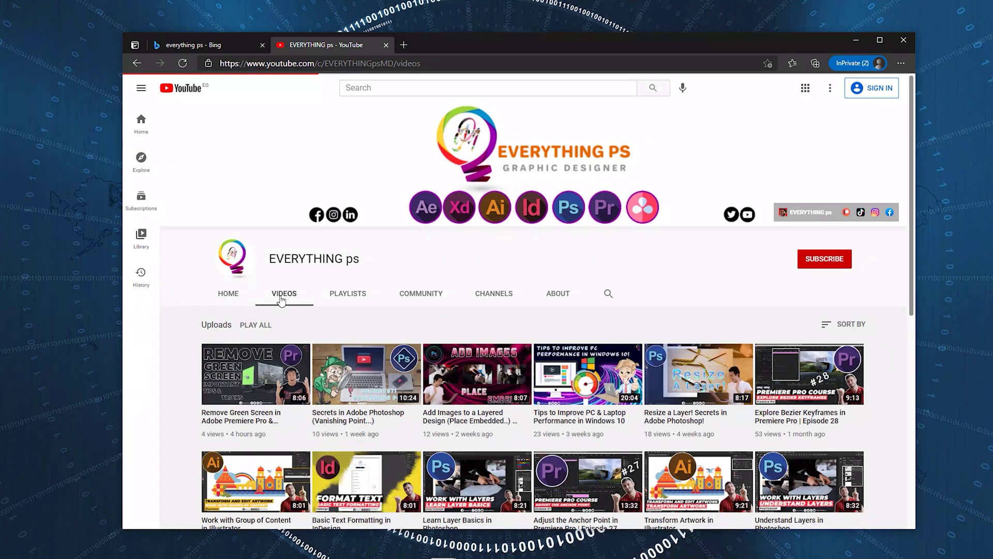